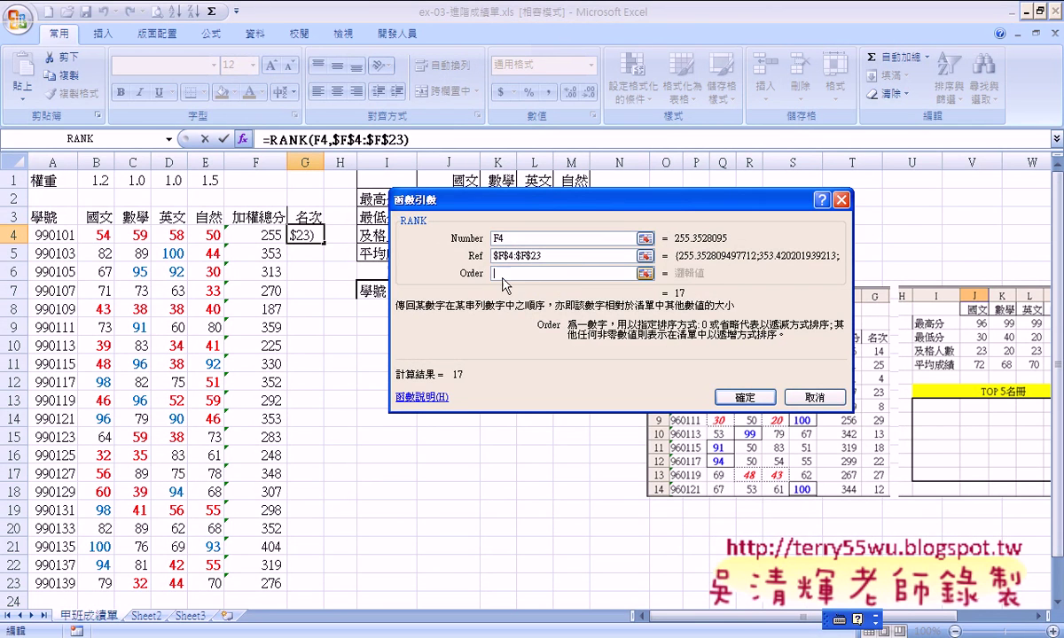
Finish the formula =RANK(F4,$F$4:$F$23) in G4 and fill it down through G23.
{"action": "left_click", "coordinate": [720, 396]}
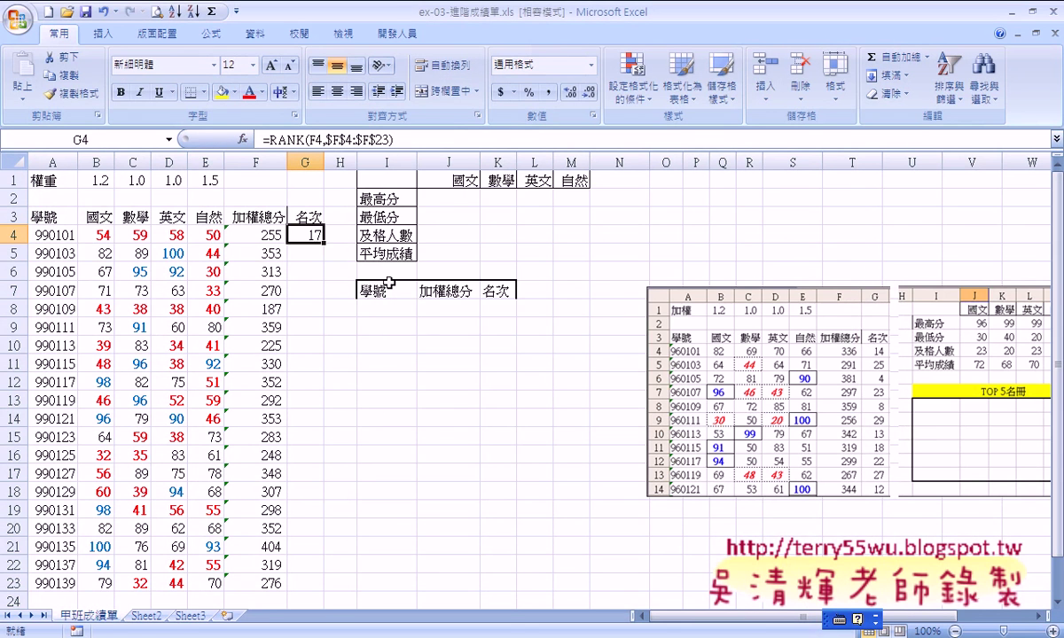
{"action": "double_click", "coordinate": [325, 240]}
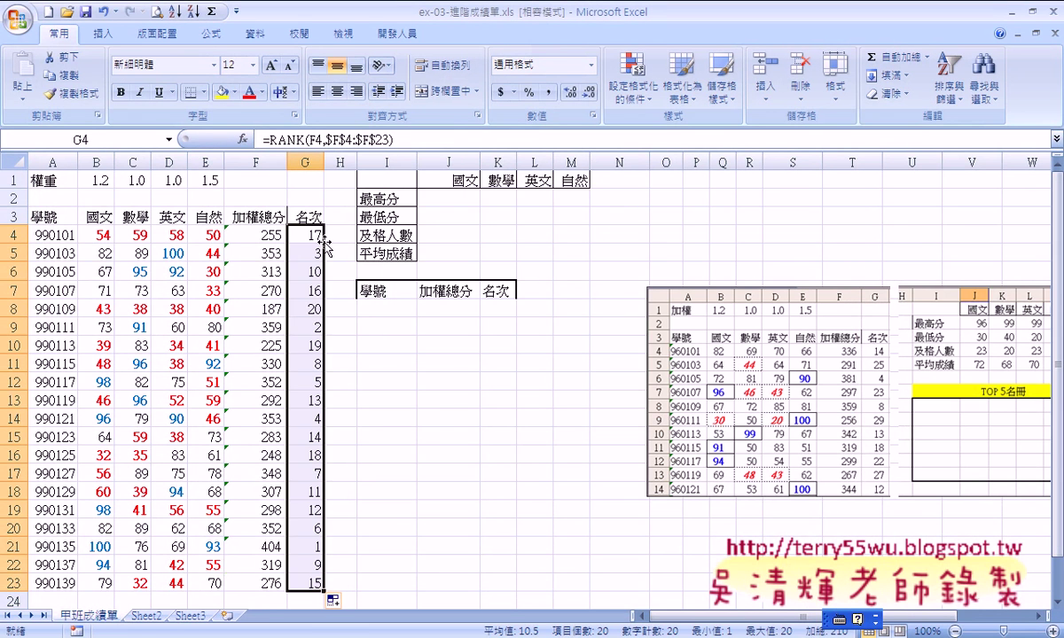
Check the ranks in column G against the weighted totals in rows 21, 9 and 5, and inspect G5's formula.
{"action": "left_click", "coordinate": [312, 550]}
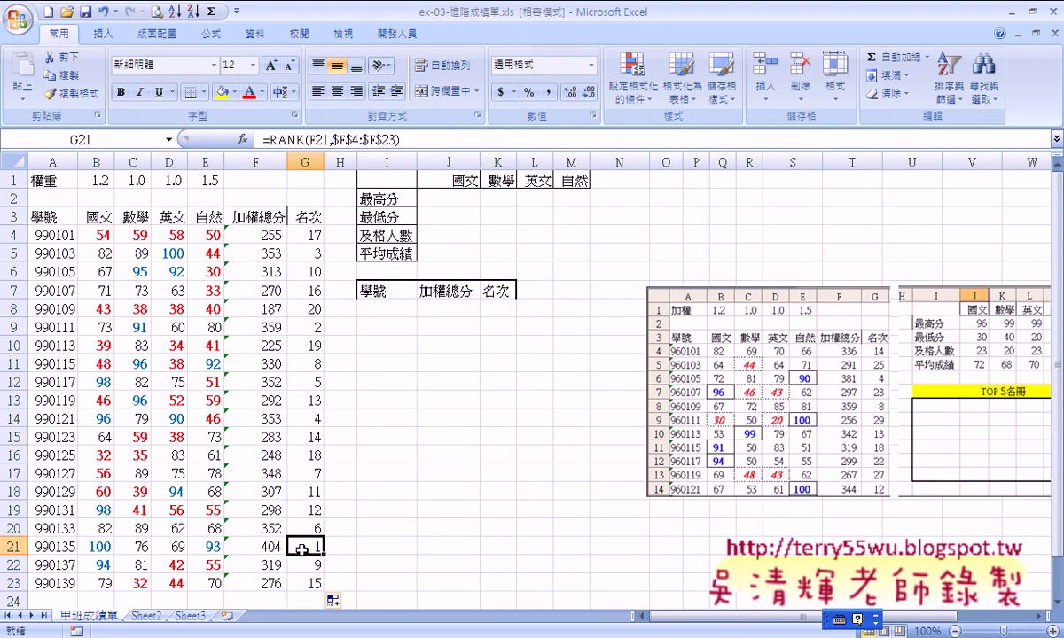
{"action": "left_click_drag", "start_coordinate": [268, 545], "coordinate": [303, 547]}
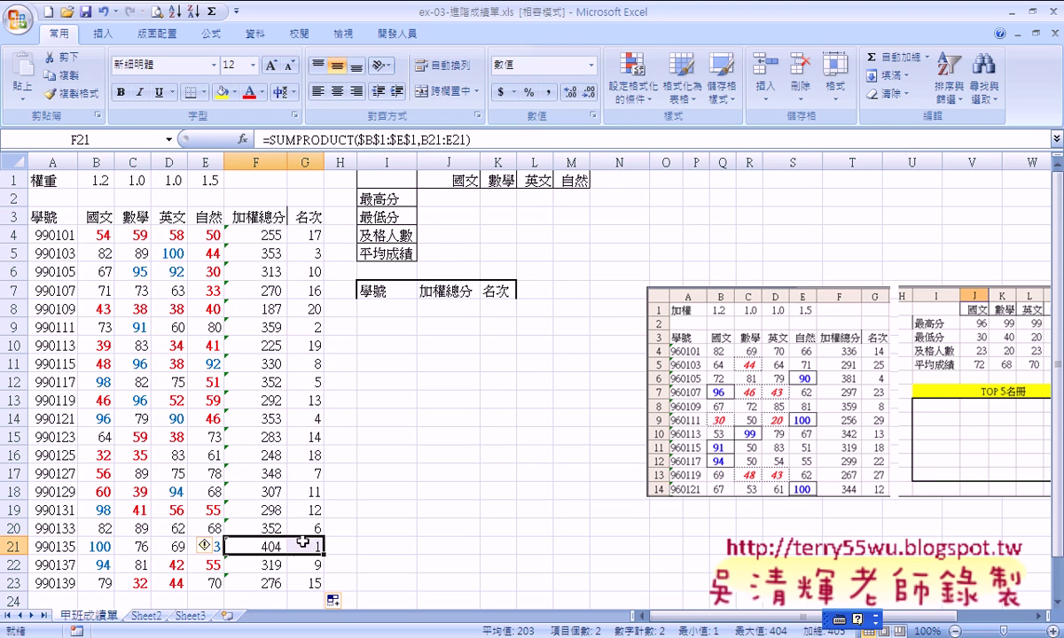
{"action": "left_click_drag", "start_coordinate": [255, 328], "coordinate": [306, 328]}
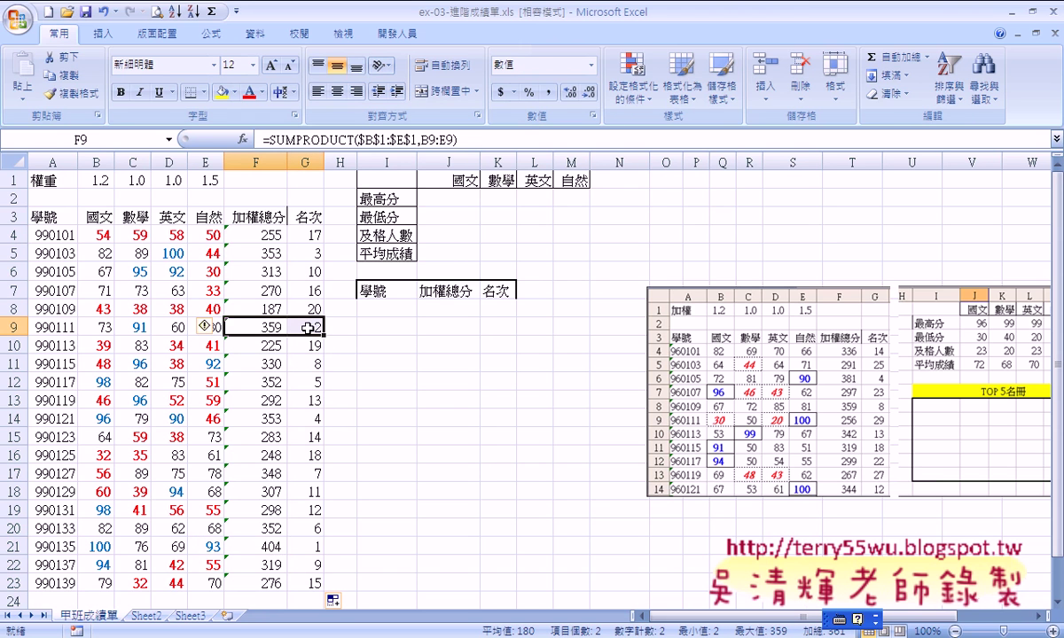
{"action": "left_click", "coordinate": [257, 250]}
{"action": "left_click", "coordinate": [306, 253]}
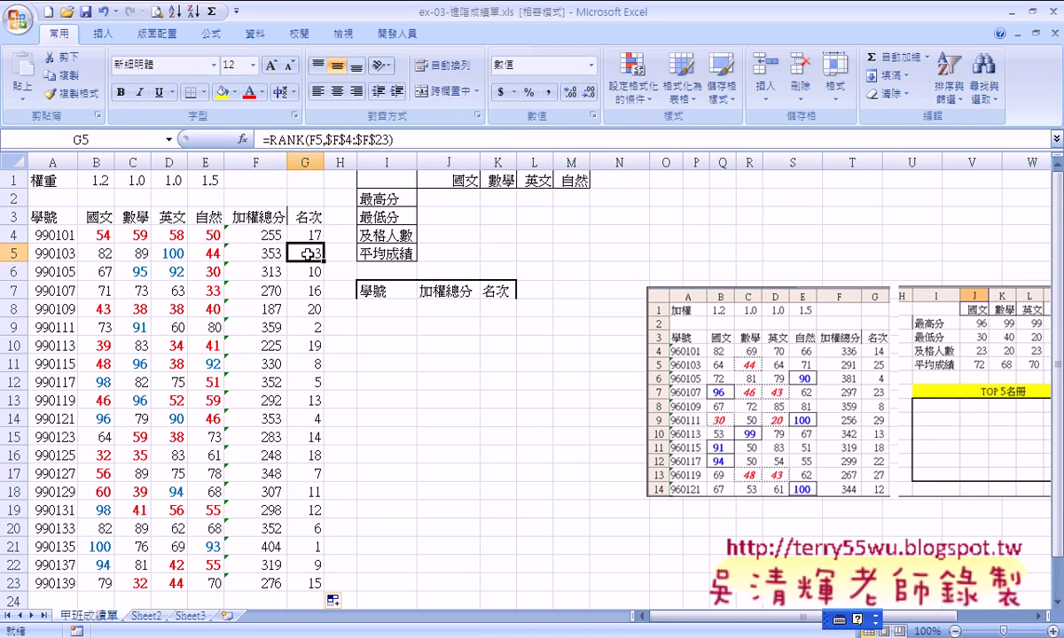
{"action": "double_click", "coordinate": [306, 253]}
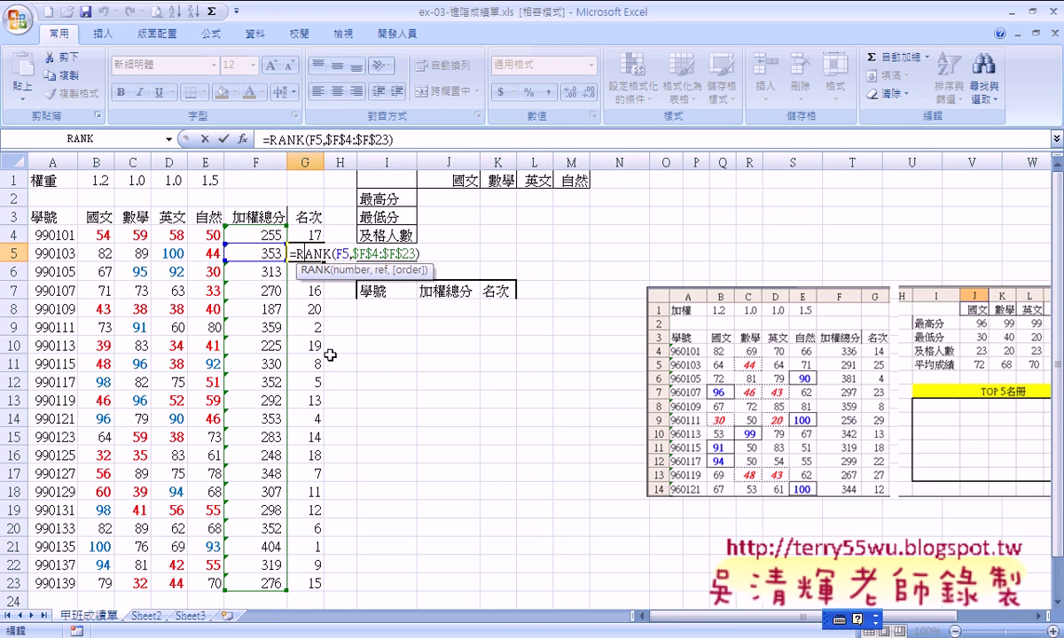
{"action": "left_click", "coordinate": [206, 139]}
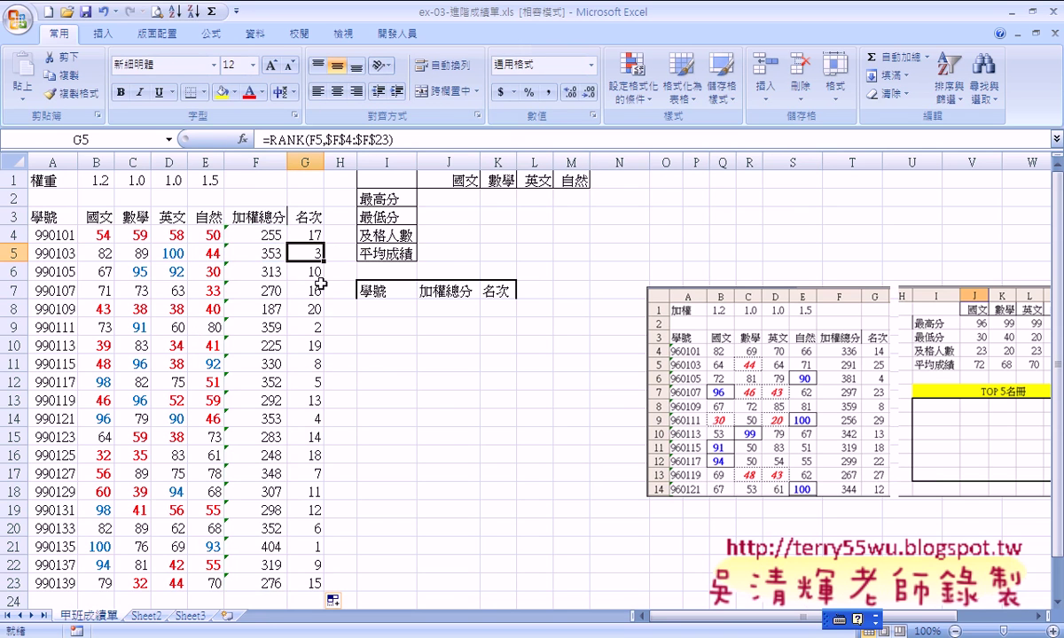
{"action": "left_click_drag", "start_coordinate": [310, 235], "coordinate": [314, 578]}
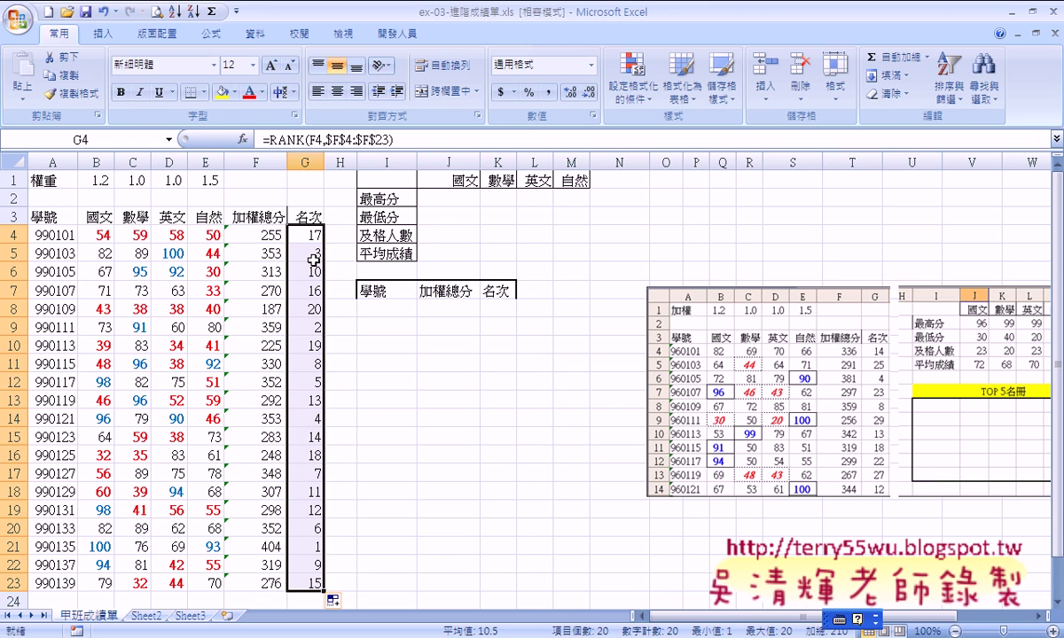
{"action": "left_click", "coordinate": [425, 199]}
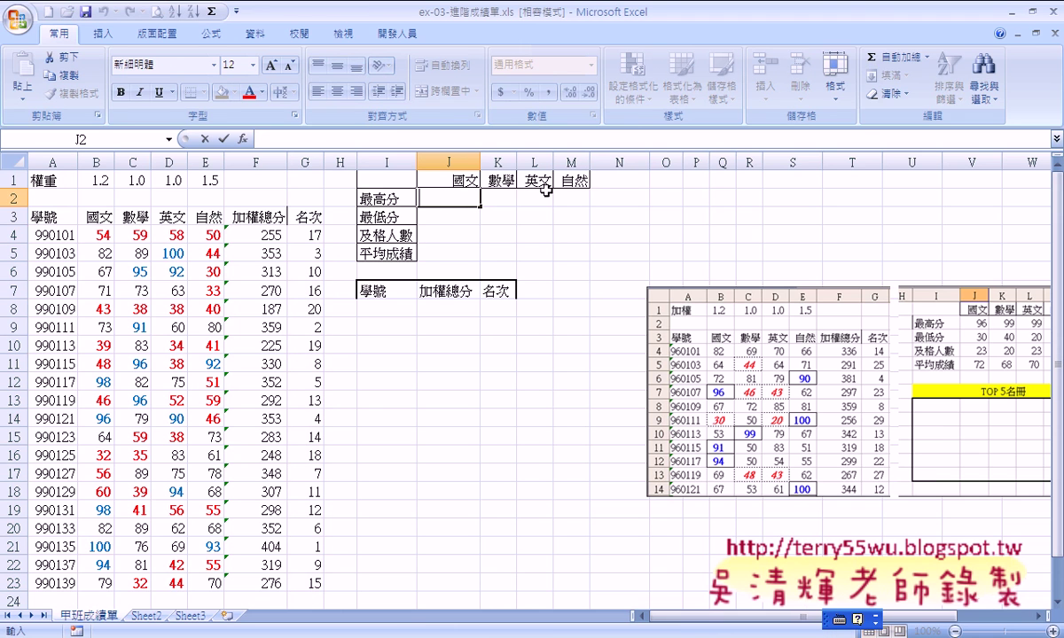
{"action": "left_click", "coordinate": [928, 56]}
{"action": "left_click", "coordinate": [928, 57]}
{"action": "left_click", "coordinate": [927, 57]}
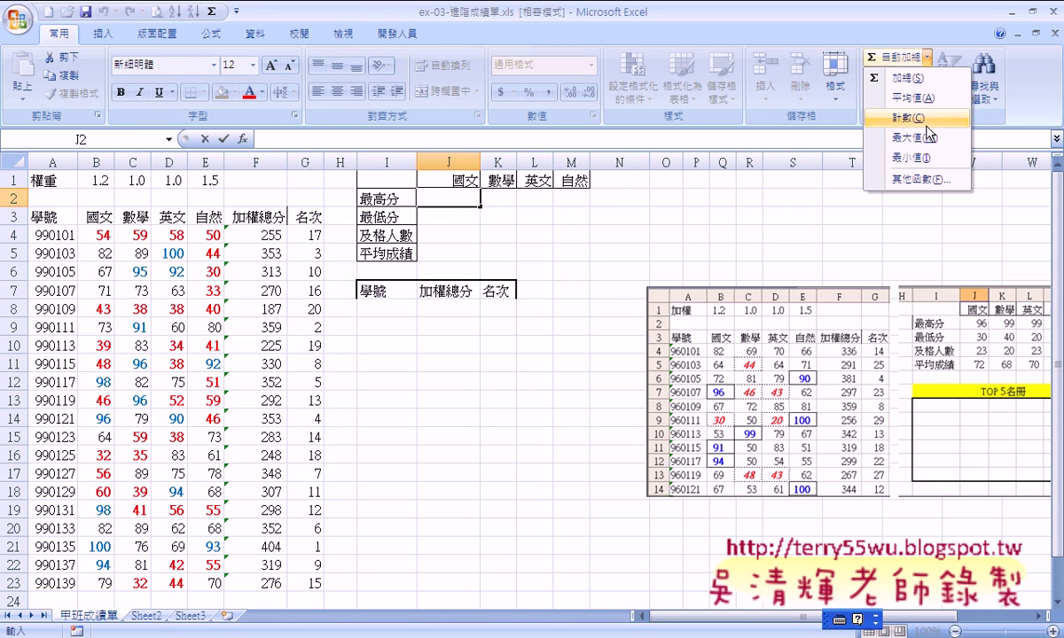
{"action": "key", "text": "Escape"}
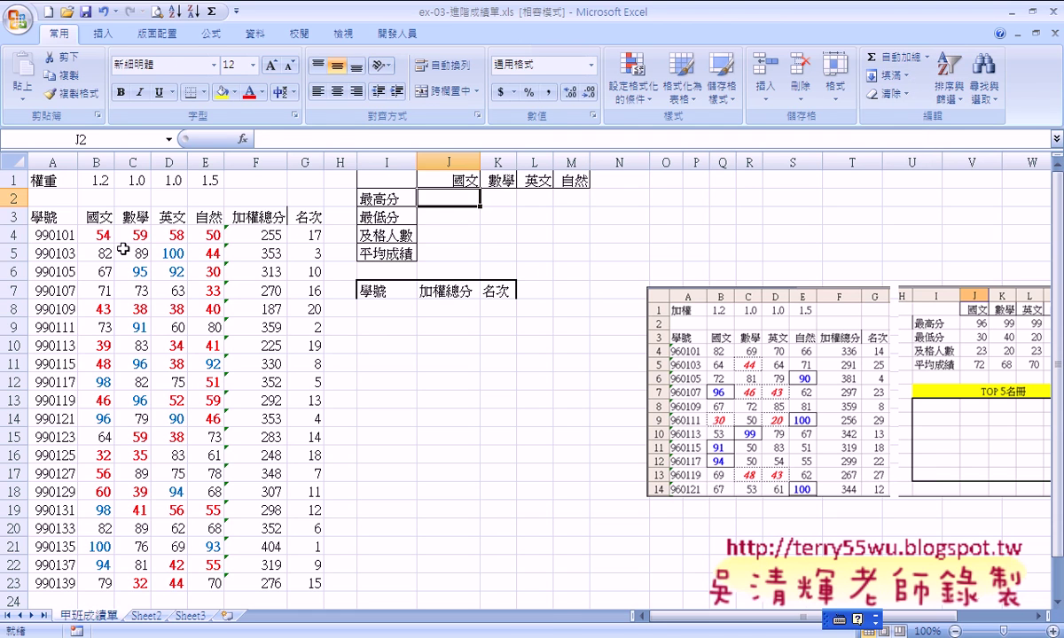
{"action": "left_click_drag", "start_coordinate": [93, 234], "coordinate": [86, 582]}
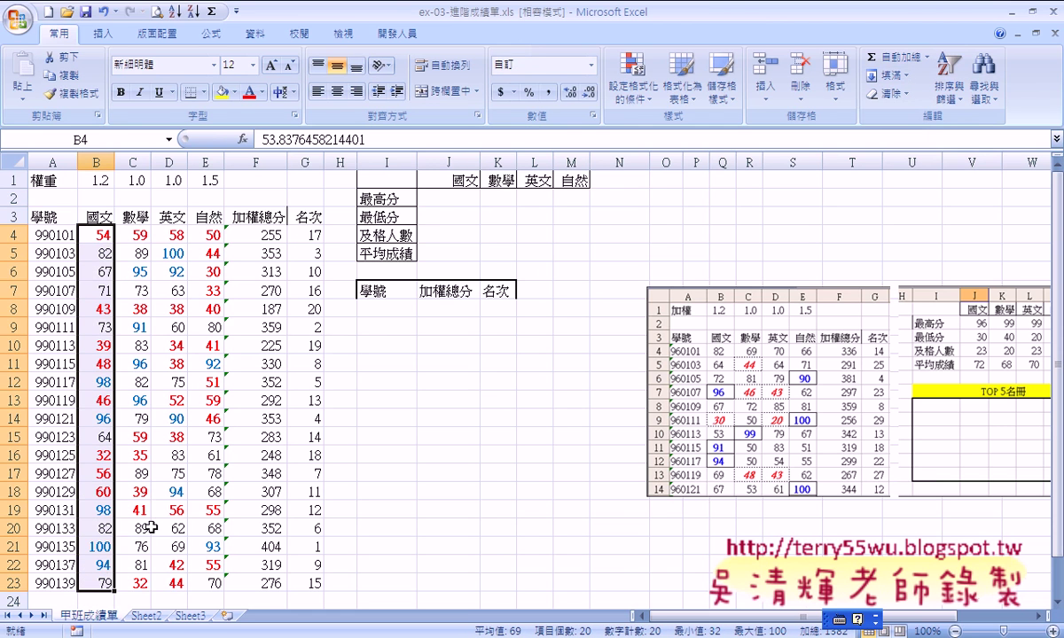
Calculate the highest 國文 score in J2 with =MAX(B4:B23) and fill the formula across to M2.
{"action": "left_click", "coordinate": [443, 198]}
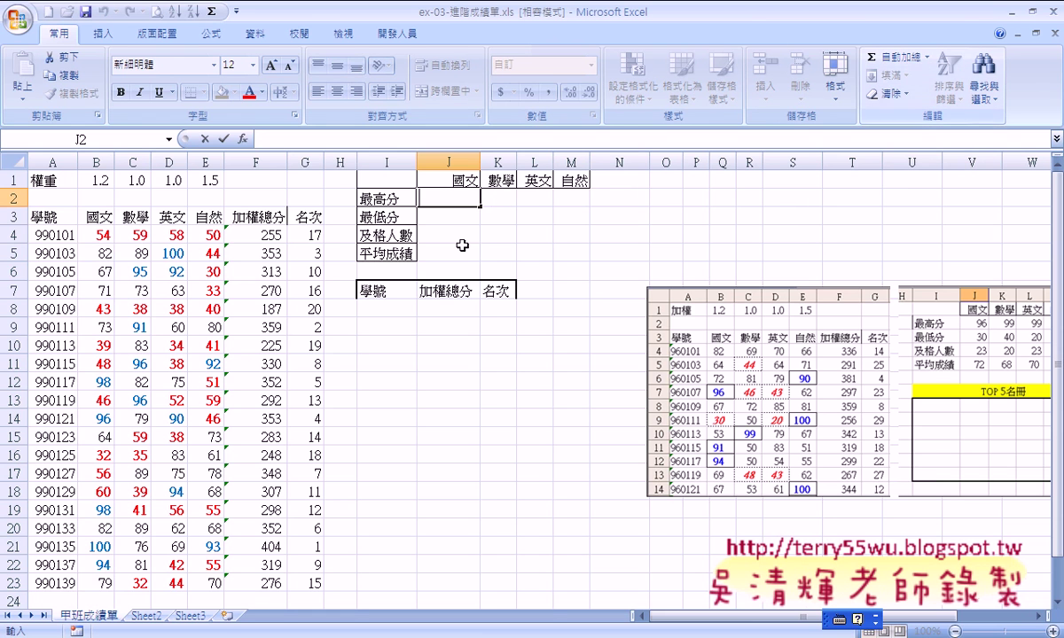
{"action": "left_click", "coordinate": [205, 139]}
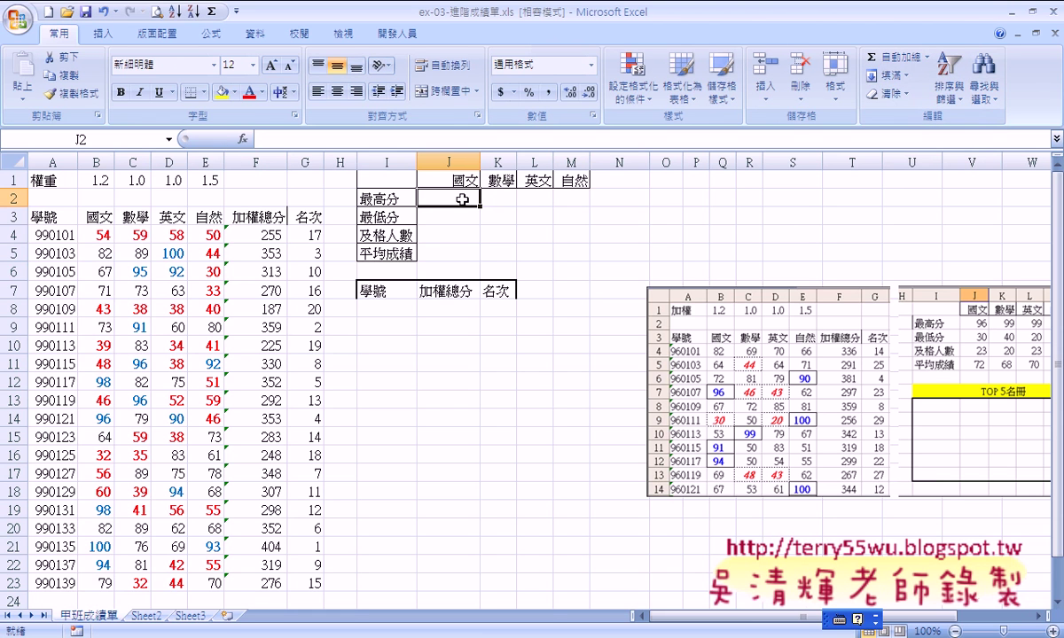
{"action": "left_click", "coordinate": [927, 55]}
{"action": "left_click", "coordinate": [918, 139]}
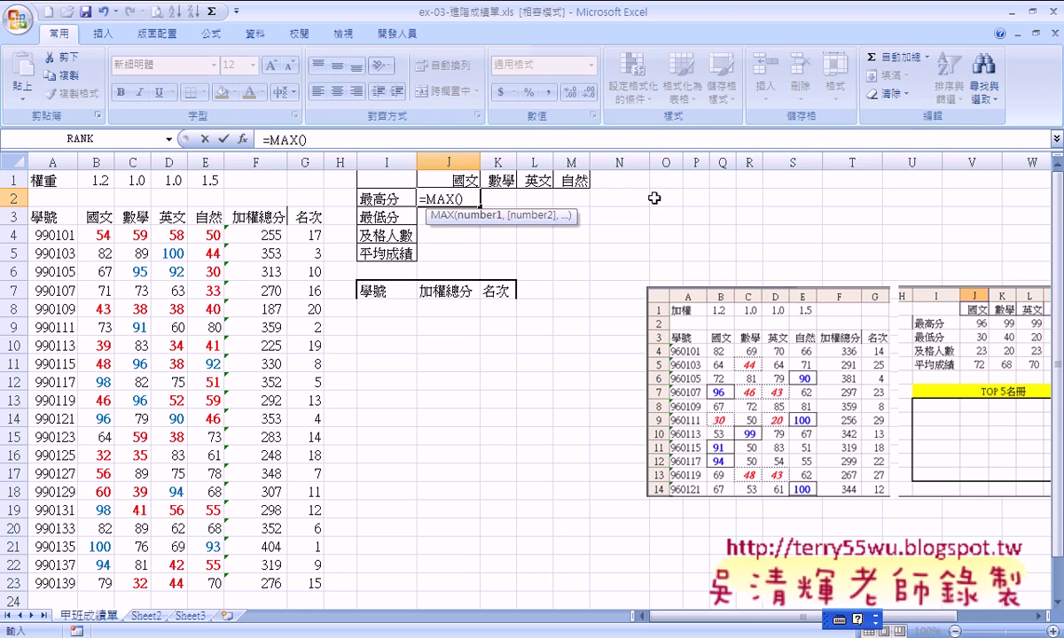
{"action": "left_click_drag", "start_coordinate": [98, 235], "coordinate": [96, 583]}
{"action": "left_click", "coordinate": [224, 140]}
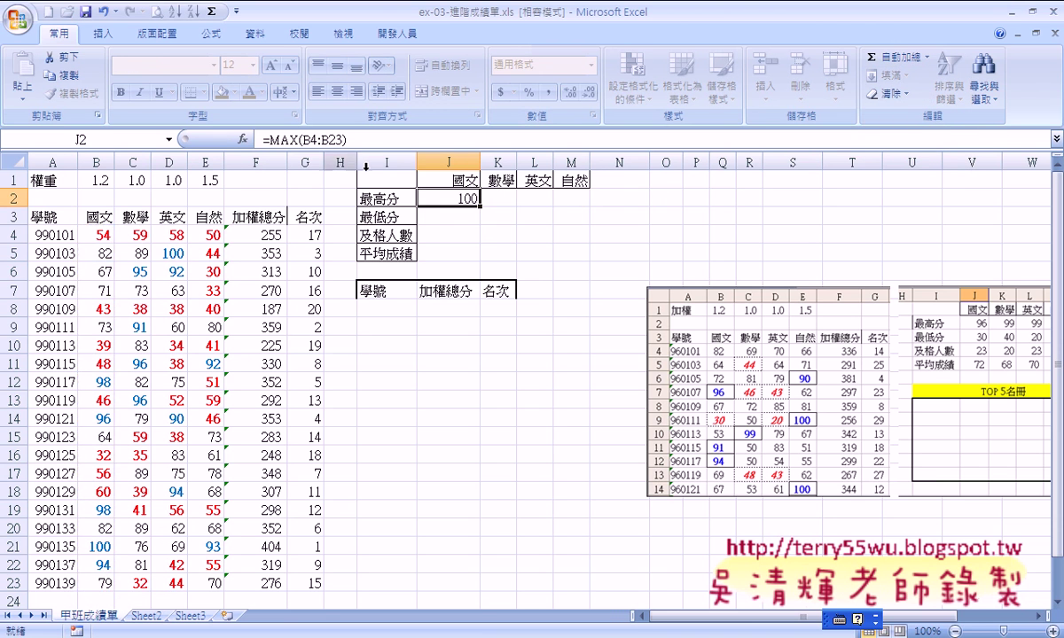
{"action": "left_click_drag", "start_coordinate": [486, 207], "coordinate": [585, 202]}
Calculate the lowest 國文 score in J3 with =MIN(B4:B23) and fill the formula across to M3.
{"action": "left_click", "coordinate": [462, 213]}
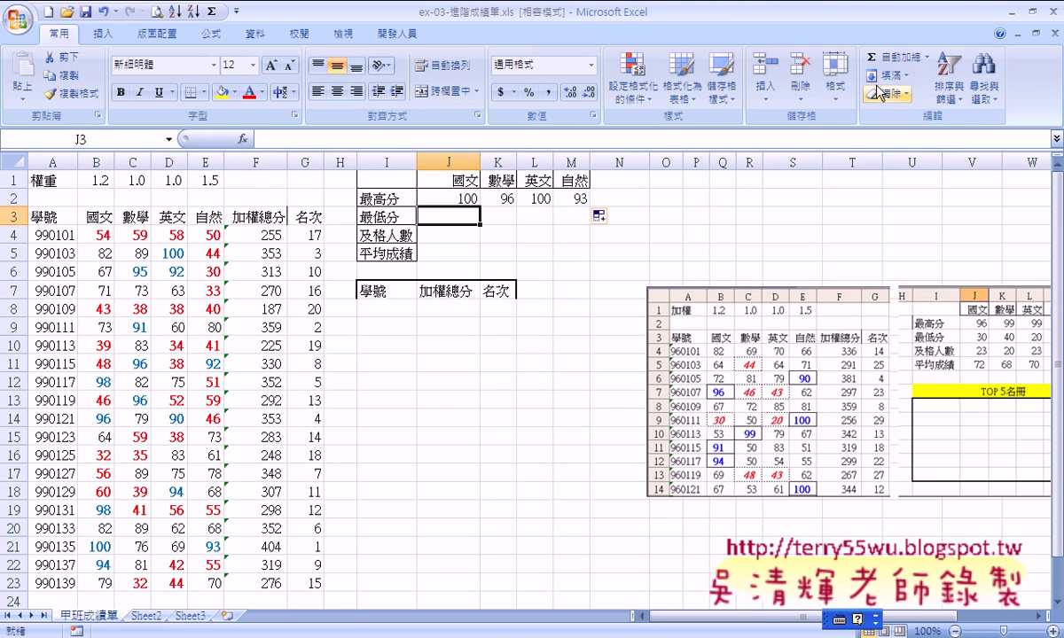
{"action": "left_click", "coordinate": [928, 60]}
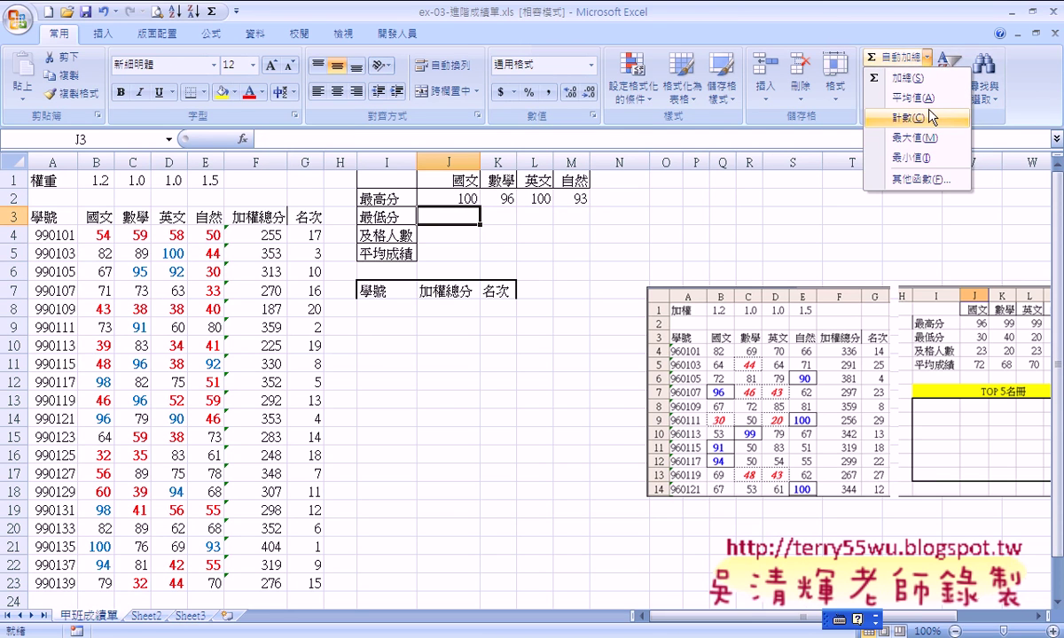
{"action": "left_click", "coordinate": [925, 159]}
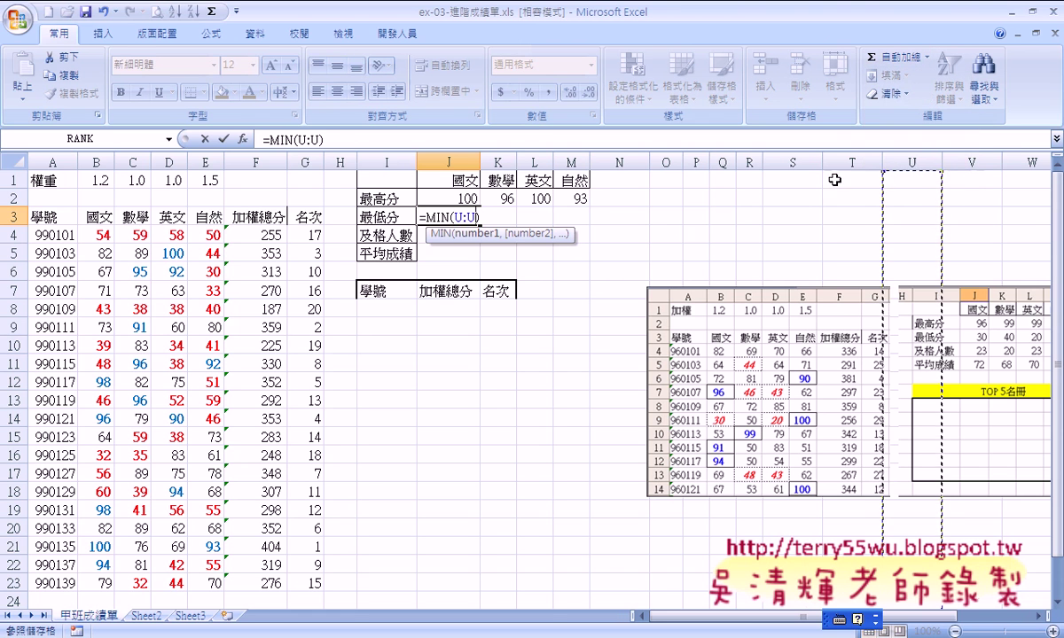
{"action": "left_click_drag", "start_coordinate": [110, 235], "coordinate": [106, 587]}
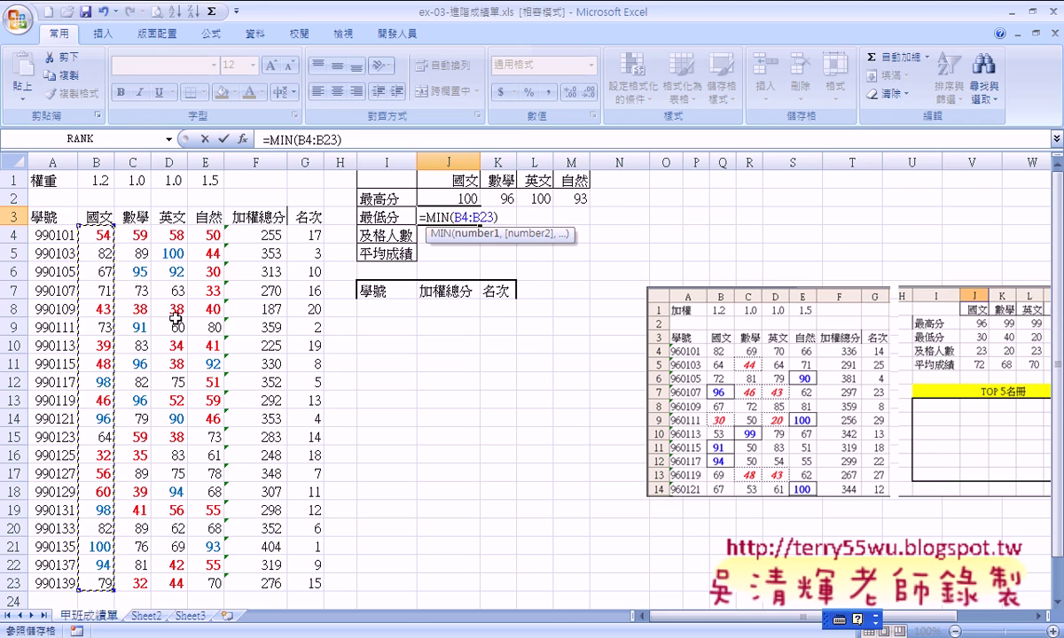
{"action": "left_click", "coordinate": [224, 139]}
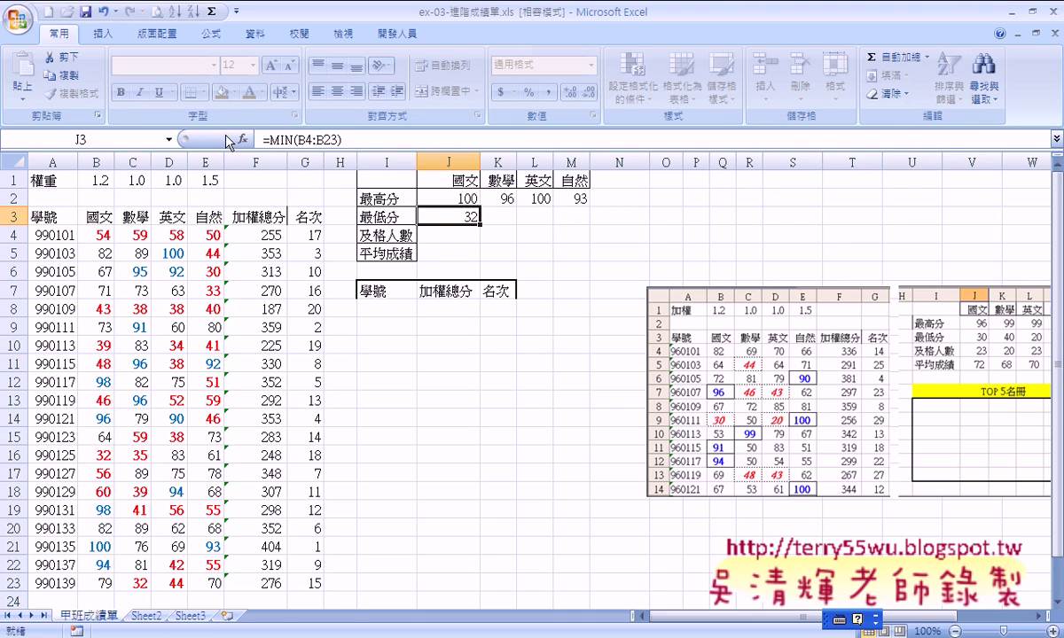
{"action": "left_click_drag", "start_coordinate": [484, 227], "coordinate": [578, 228]}
Insert the COUNTIF function in J4, the 及格人數 cell for 國文, choosing it from the list of all functions.
{"action": "left_click", "coordinate": [431, 233]}
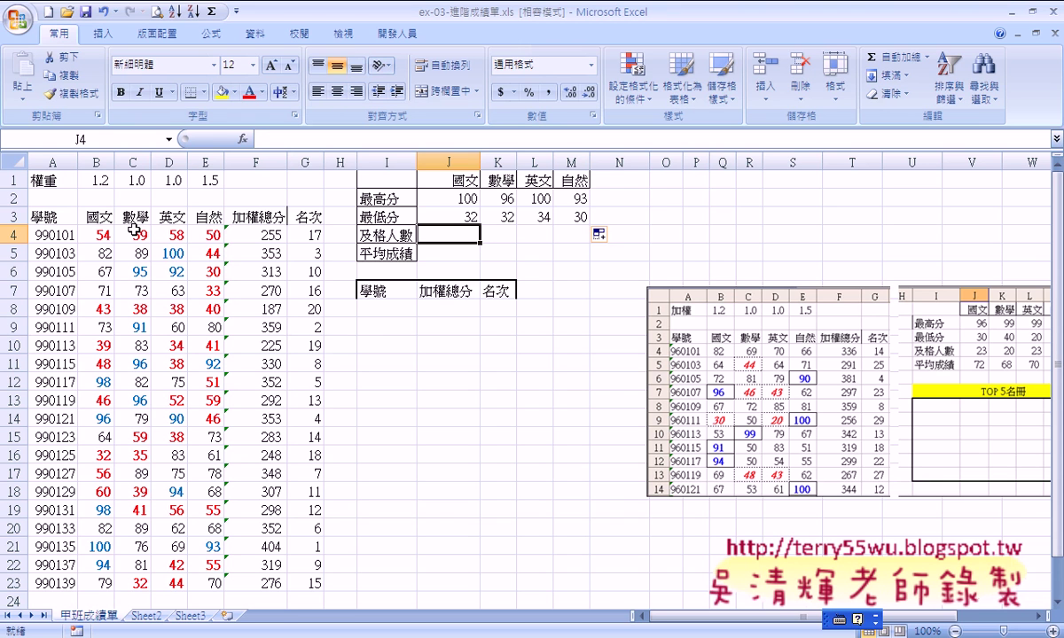
{"action": "left_click", "coordinate": [241, 139]}
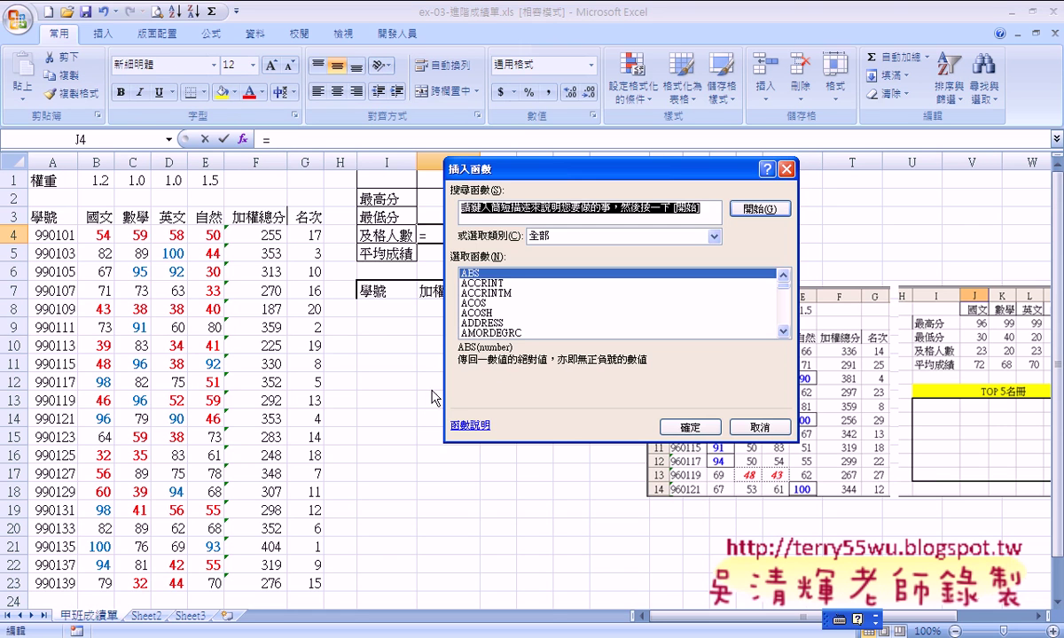
{"action": "left_click", "coordinate": [523, 334]}
{"action": "key", "text": "Down"}
{"action": "key", "text": "Down"}
{"action": "key", "text": "Down"}
{"action": "key", "text": "Down"}
{"action": "key", "text": "Down"}
{"action": "key", "text": "Down"}
{"action": "key", "text": "Down"}
{"action": "key", "text": "Down"}
{"action": "key", "text": "Down"}
{"action": "key", "text": "Down"}
{"action": "key", "text": "Down"}
{"action": "key", "text": "Down"}
{"action": "key", "text": "Down"}
{"action": "key", "text": "Down"}
{"action": "key", "text": "Down"}
{"action": "key", "text": "Down"}
{"action": "key", "text": "Down"}
{"action": "key", "text": "Down"}
{"action": "key", "text": "Down"}
{"action": "key", "text": "Down"}
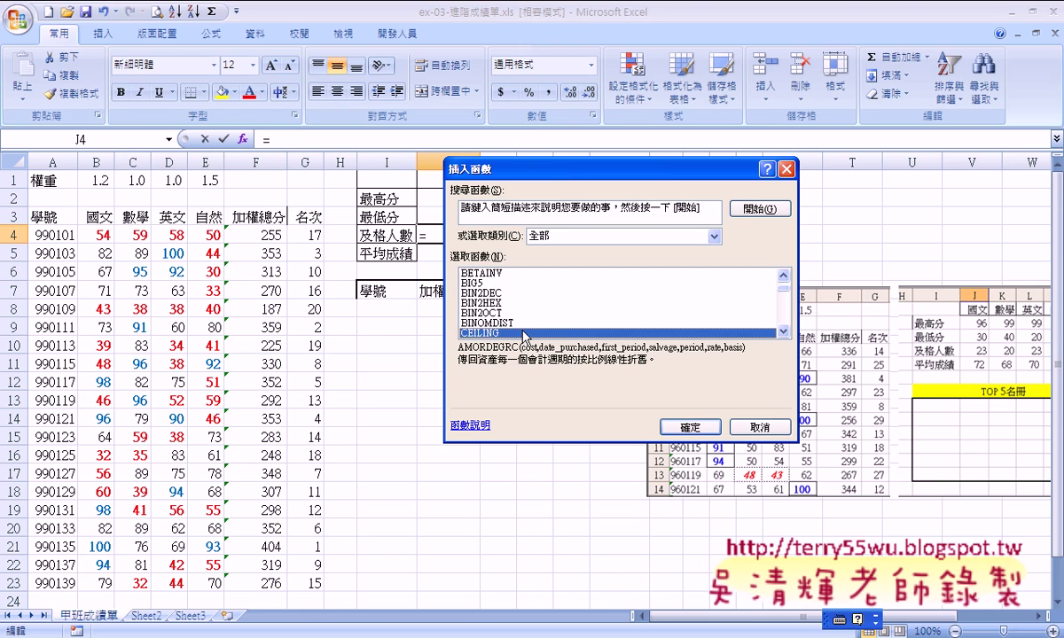
{"action": "key", "text": "Down"}
{"action": "key", "text": "Down"}
{"action": "key", "text": "Down"}
{"action": "key", "text": "Down"}
{"action": "key", "text": "Down"}
{"action": "key", "text": "Down"}
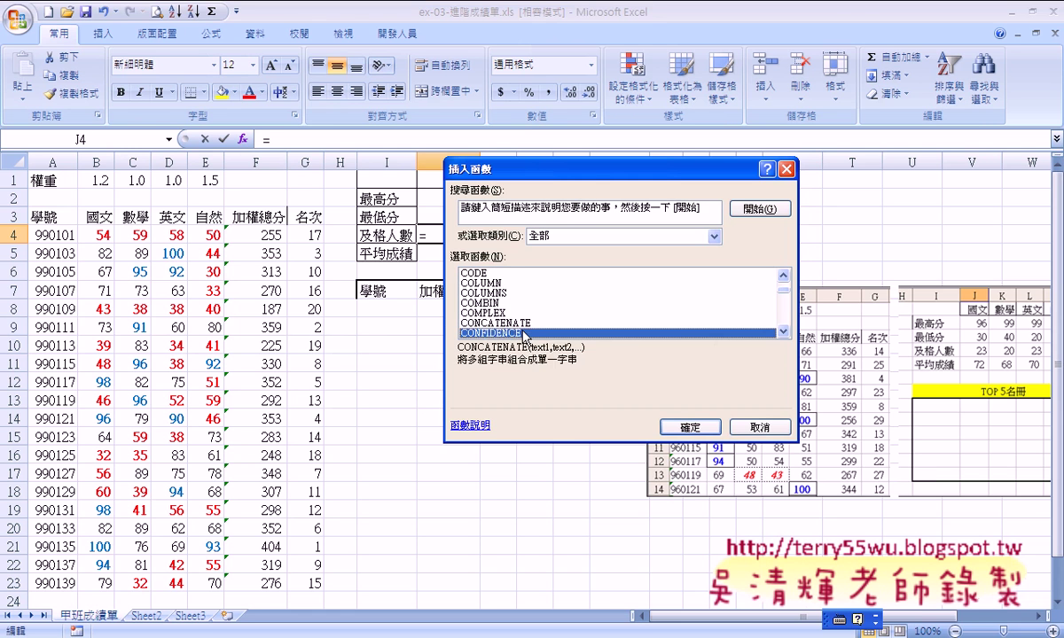
{"action": "key", "text": "Down"}
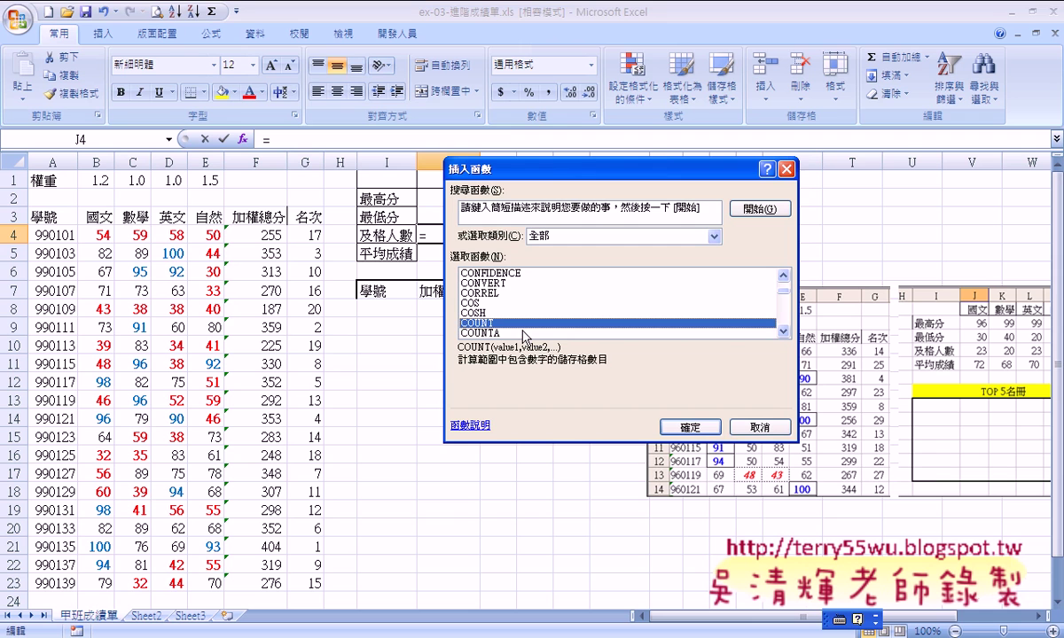
{"action": "key", "text": "Down"}
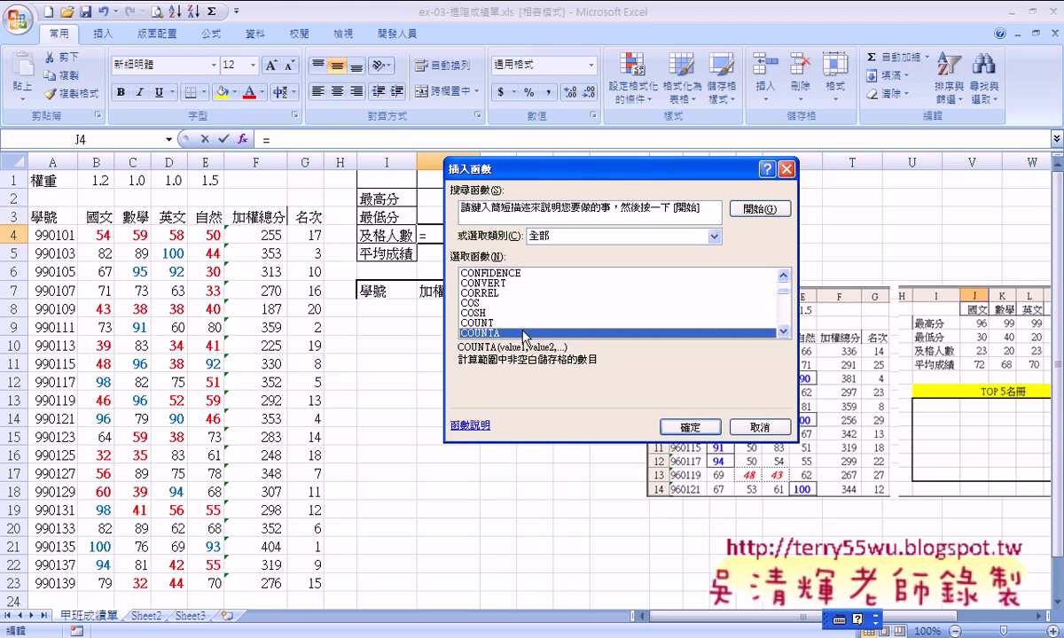
{"action": "key", "text": "Down"}
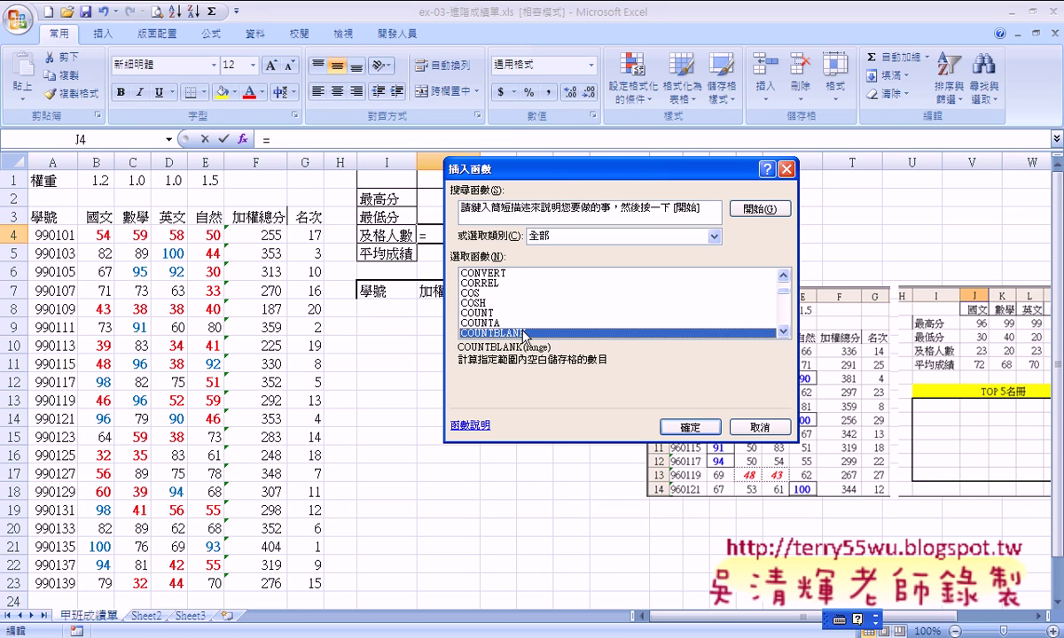
{"action": "key", "text": "Down"}
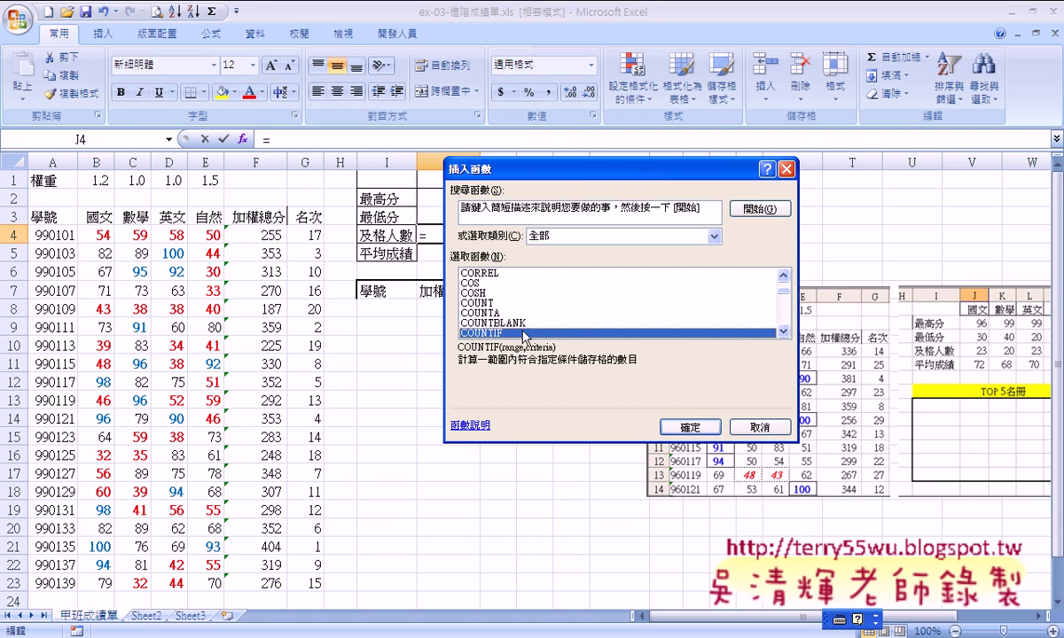
{"action": "left_click", "coordinate": [691, 428]}
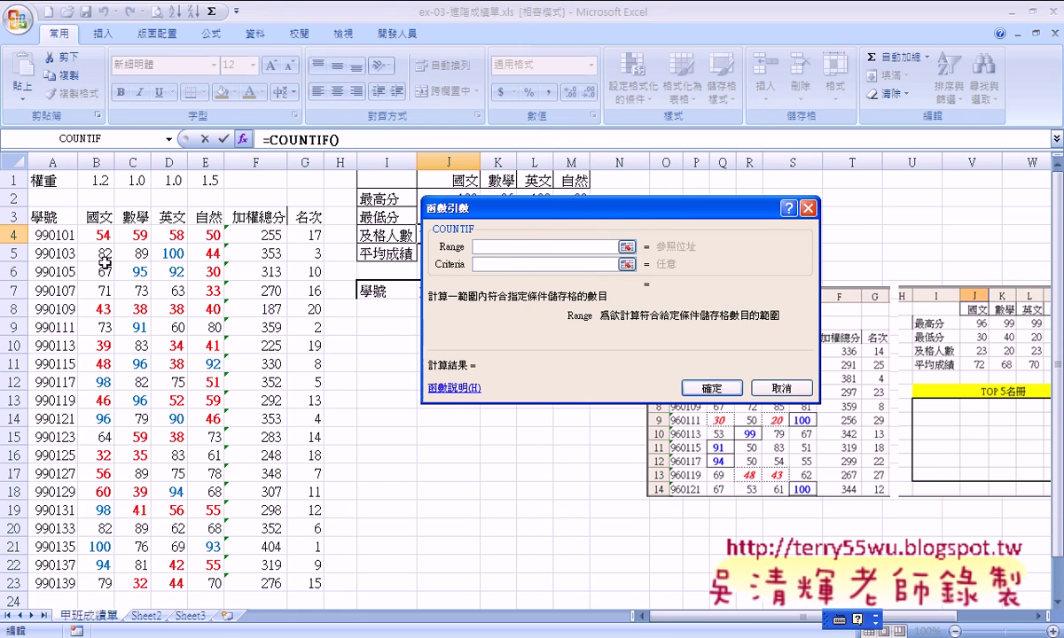
Set the COUNTIF range to B4:B23 and the criteria to ">=60", and accept the formula.
{"action": "left_click_drag", "start_coordinate": [100, 233], "coordinate": [99, 583]}
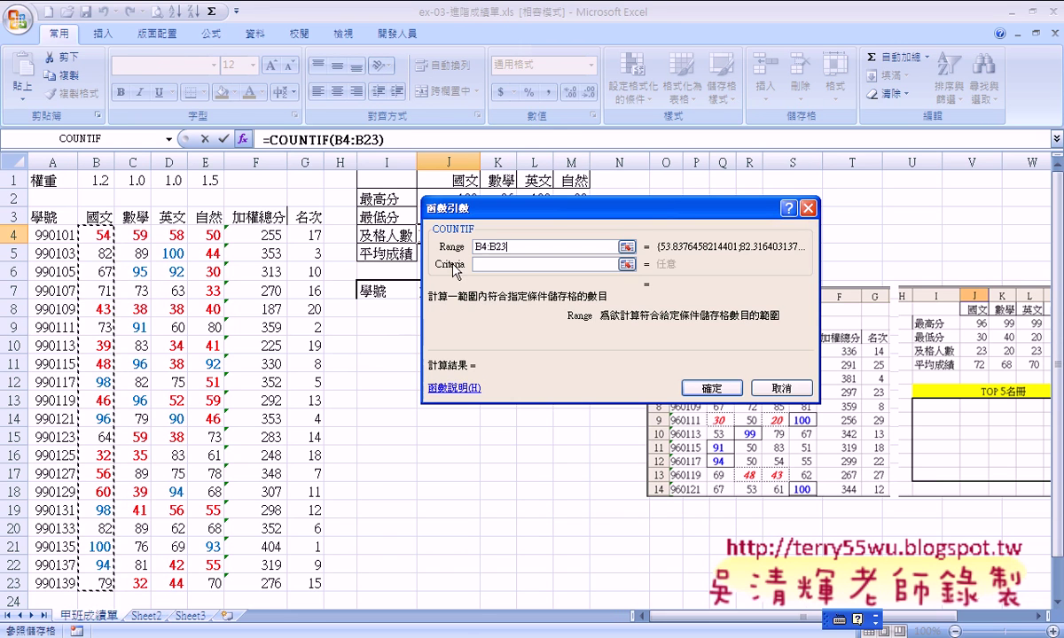
{"action": "left_click", "coordinate": [487, 264]}
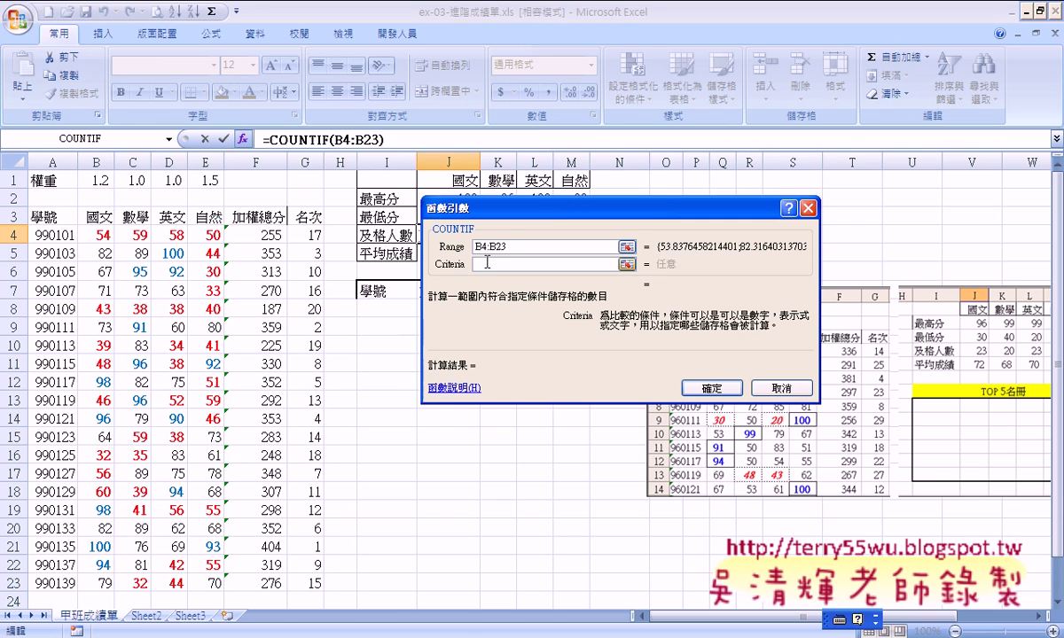
{"action": "type", "text": ">=60"}
{"action": "key", "text": "Tab"}
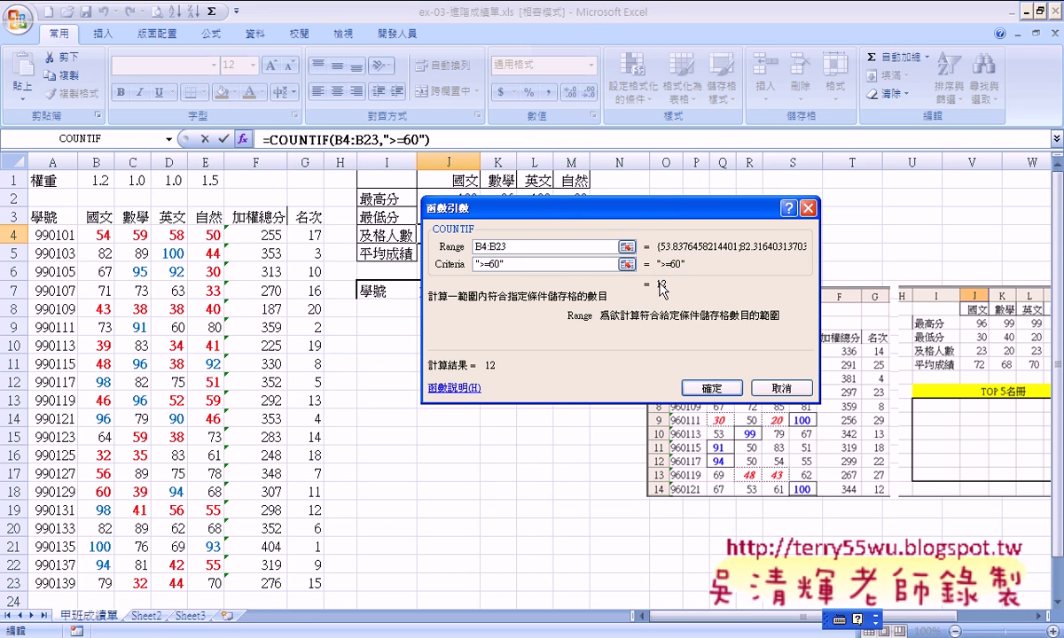
{"action": "left_click", "coordinate": [699, 389]}
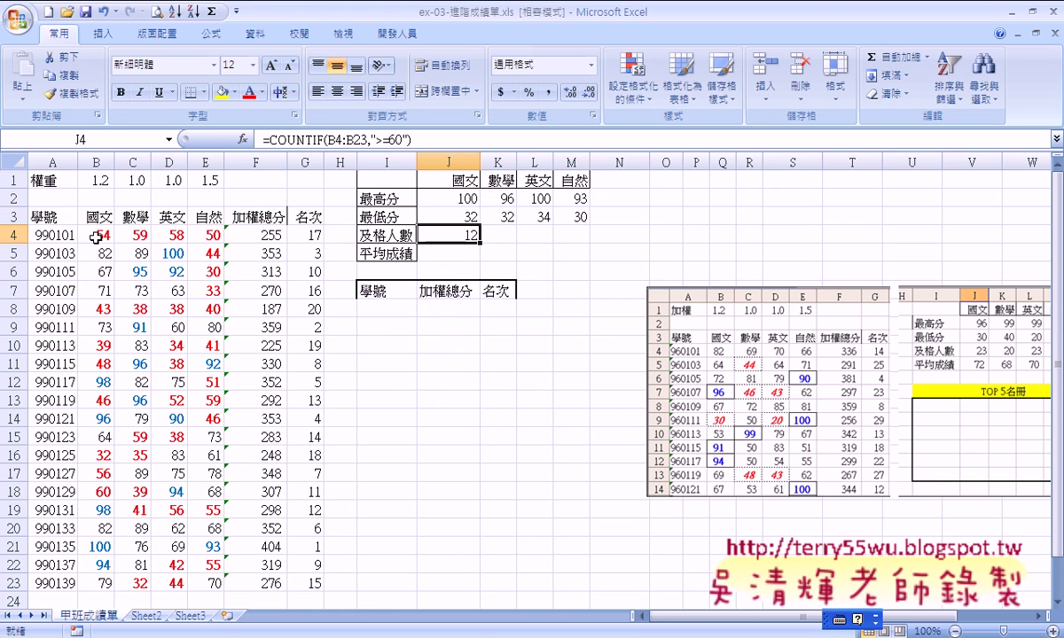
Fill the 及格人數 formula from J4 across to M4 for the remaining subjects.
{"action": "left_click_drag", "start_coordinate": [481, 246], "coordinate": [587, 245]}
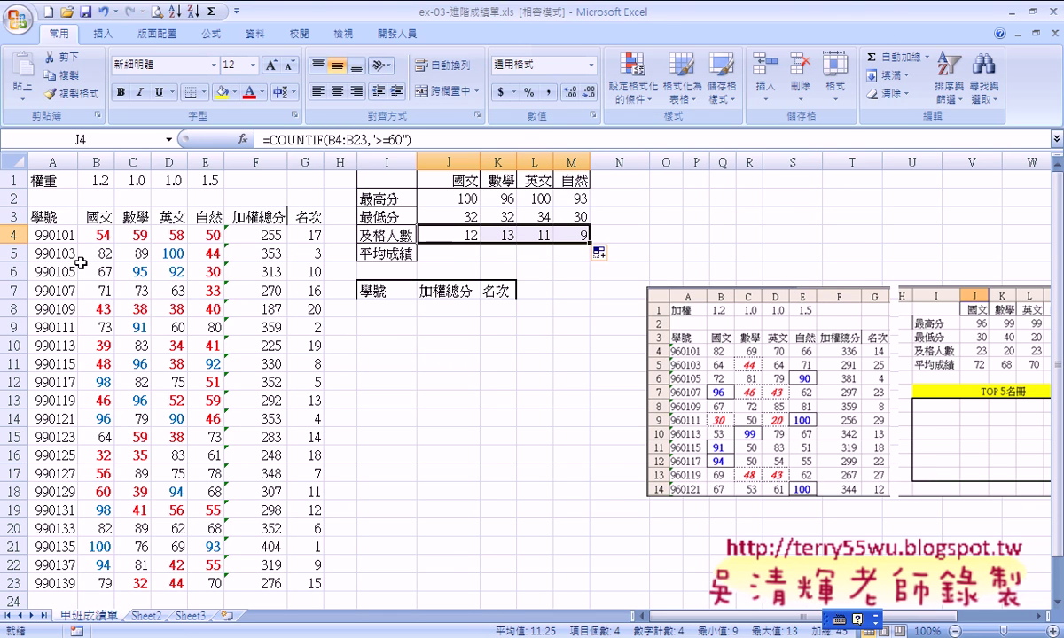
Calculate the average 國文 score in J5 with =AVERAGE(B4:B23) and fill the formula across to M5.
{"action": "left_click", "coordinate": [446, 257]}
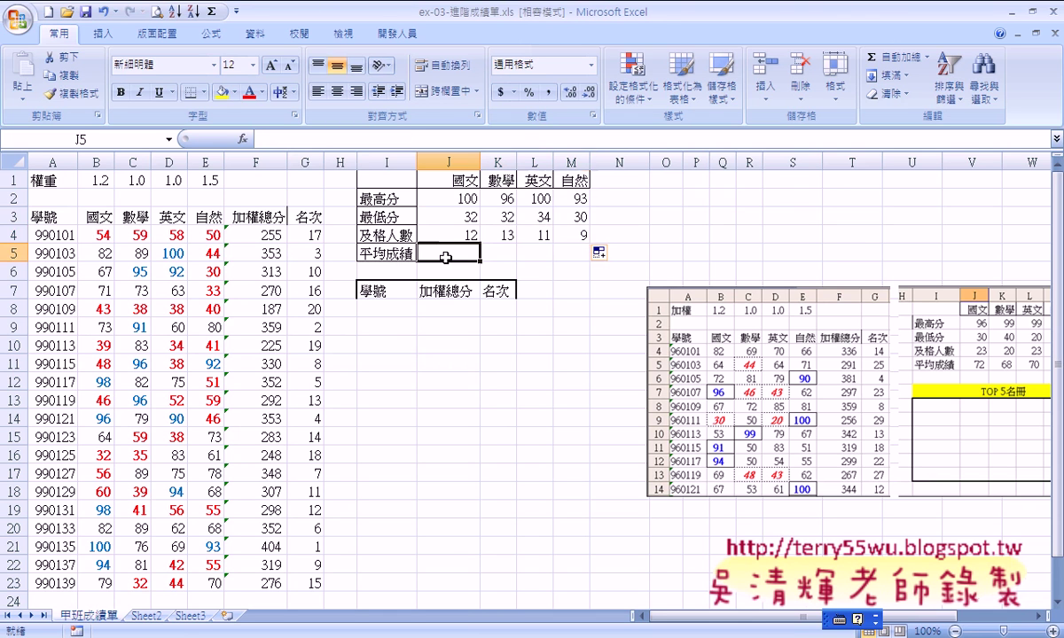
{"action": "left_click", "coordinate": [931, 63]}
{"action": "left_click", "coordinate": [914, 97]}
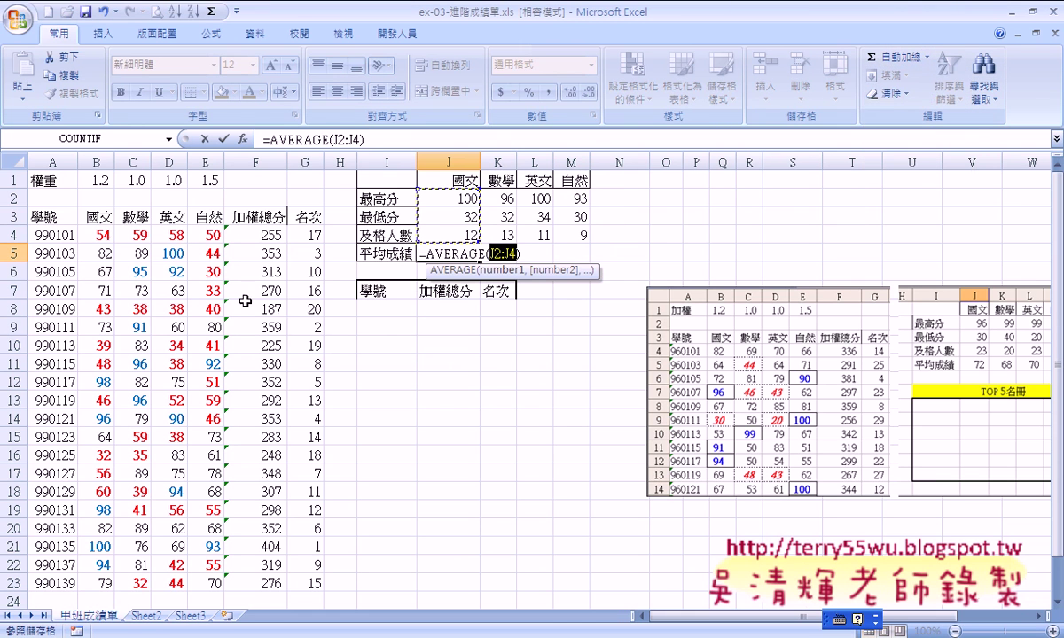
{"action": "left_click_drag", "start_coordinate": [84, 233], "coordinate": [100, 586]}
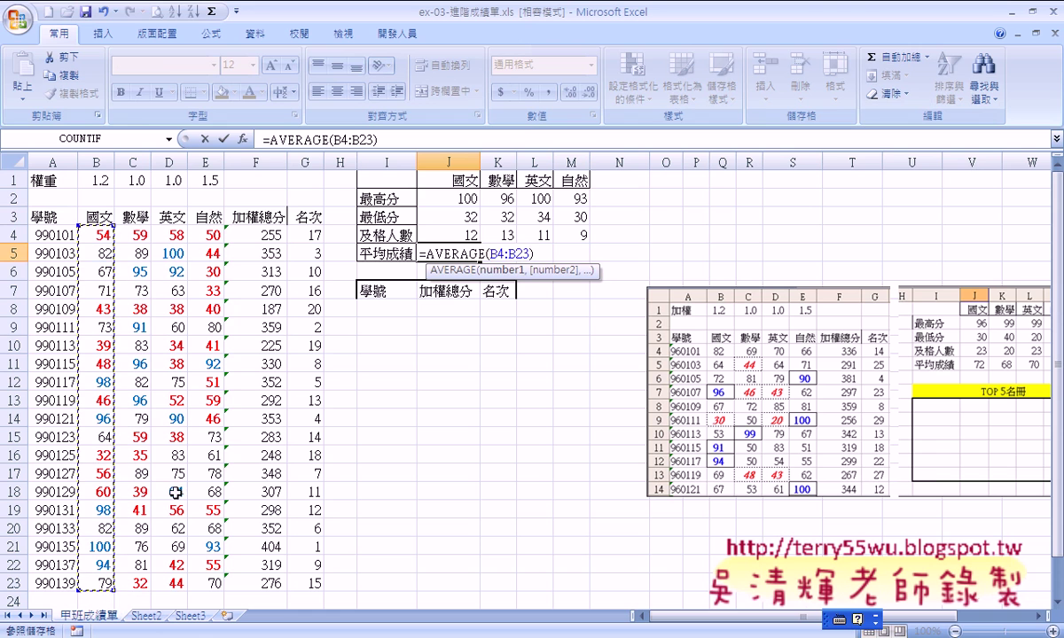
{"action": "left_click", "coordinate": [222, 139]}
{"action": "left_click_drag", "start_coordinate": [480, 261], "coordinate": [585, 264]}
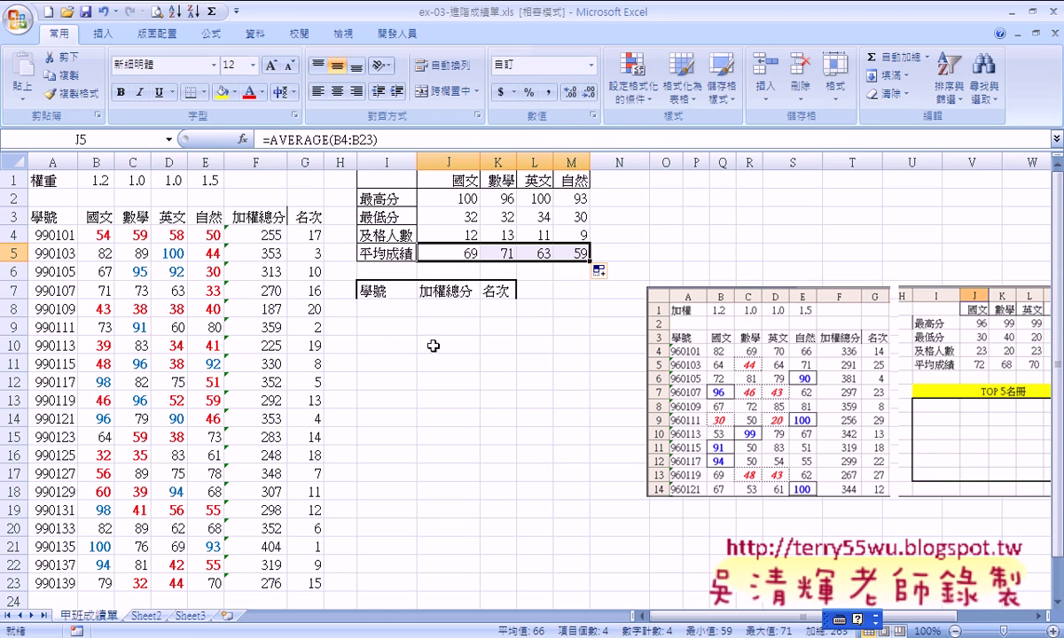
Examine the empty area I8:K12 under the second table's headers and the contents behind B4, F4 and G4.
{"action": "left_click_drag", "start_coordinate": [381, 307], "coordinate": [497, 379]}
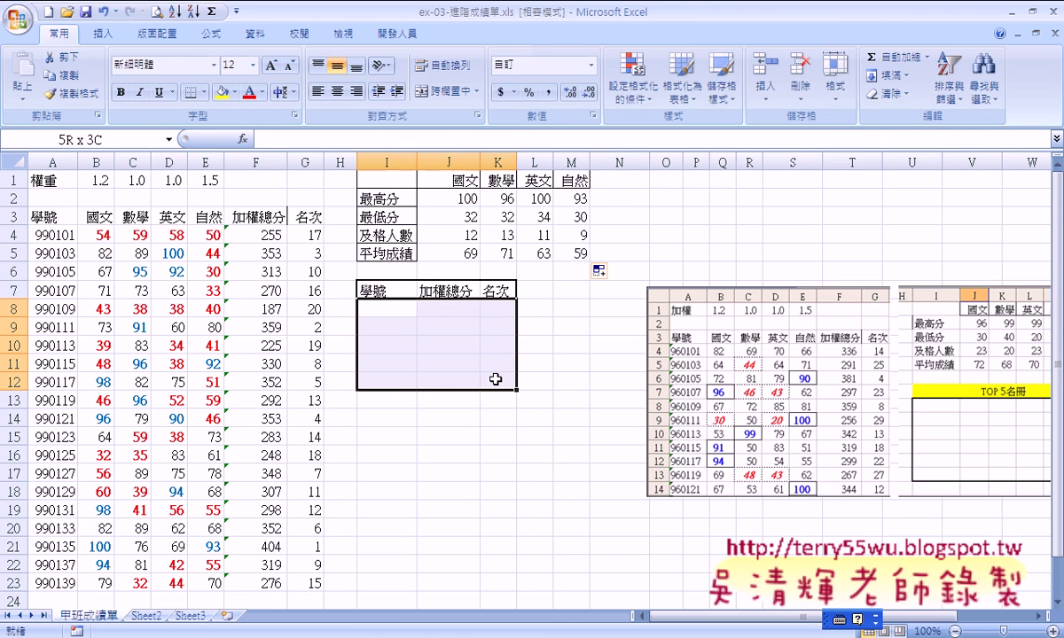
{"action": "left_click_drag", "start_coordinate": [495, 379], "coordinate": [495, 379]}
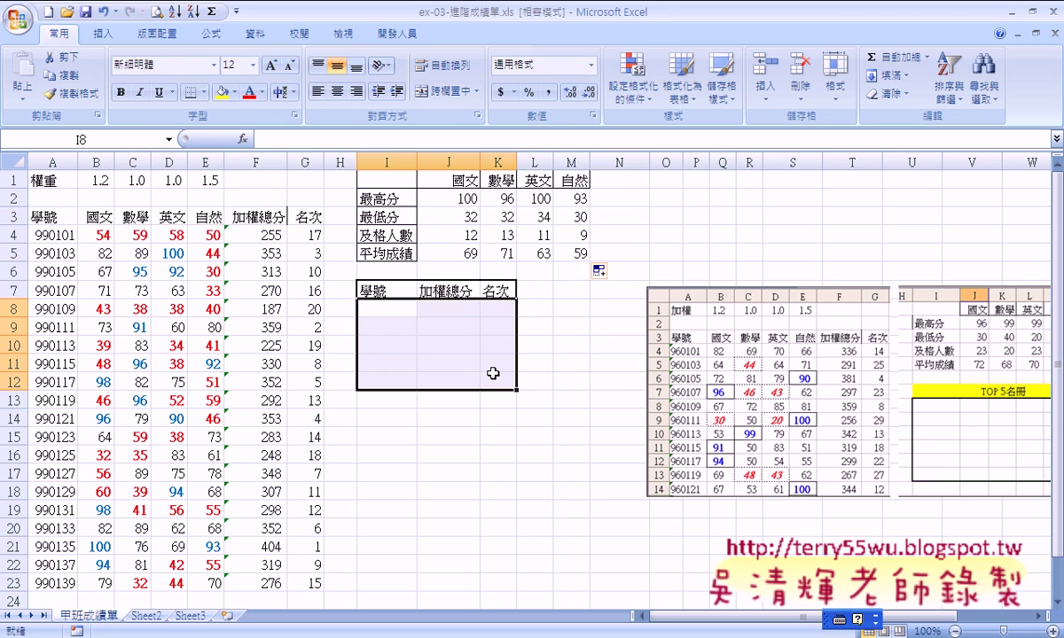
{"action": "left_click", "coordinate": [104, 233]}
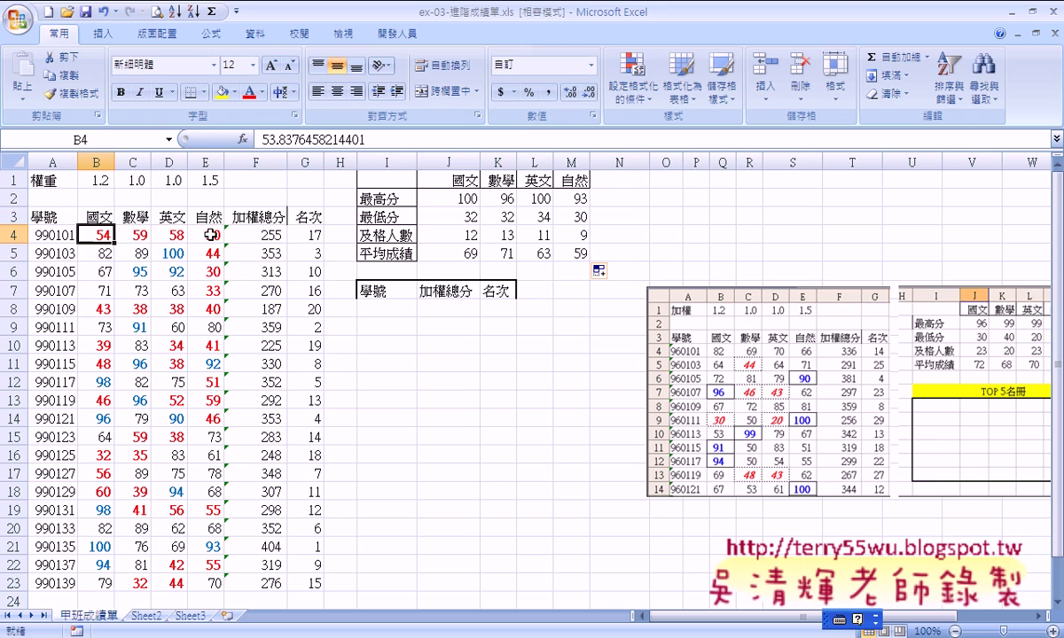
{"action": "left_click", "coordinate": [266, 233]}
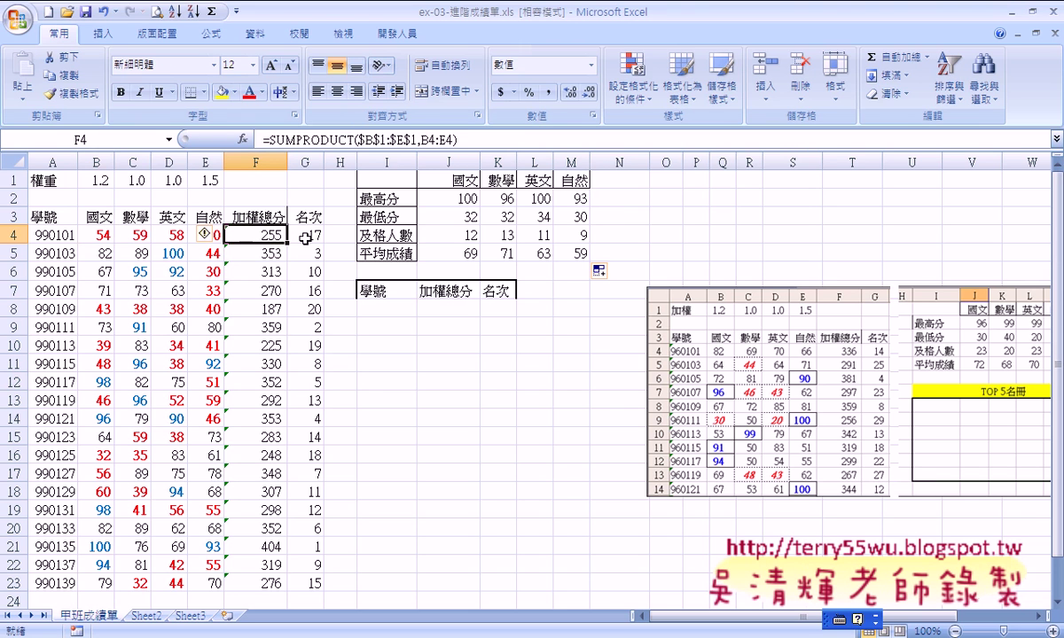
{"action": "left_click", "coordinate": [303, 236]}
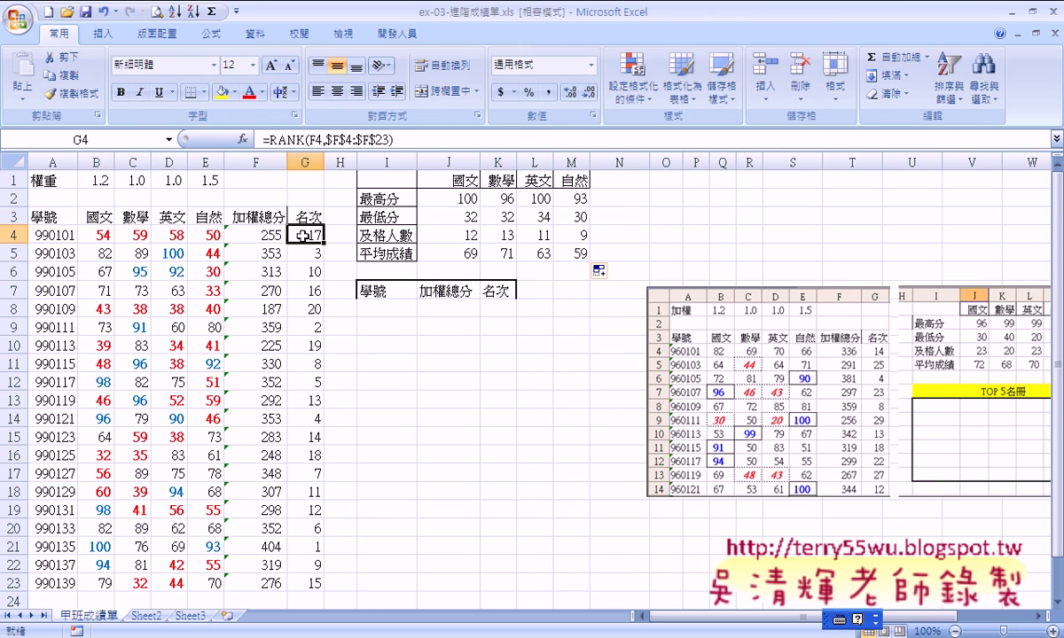